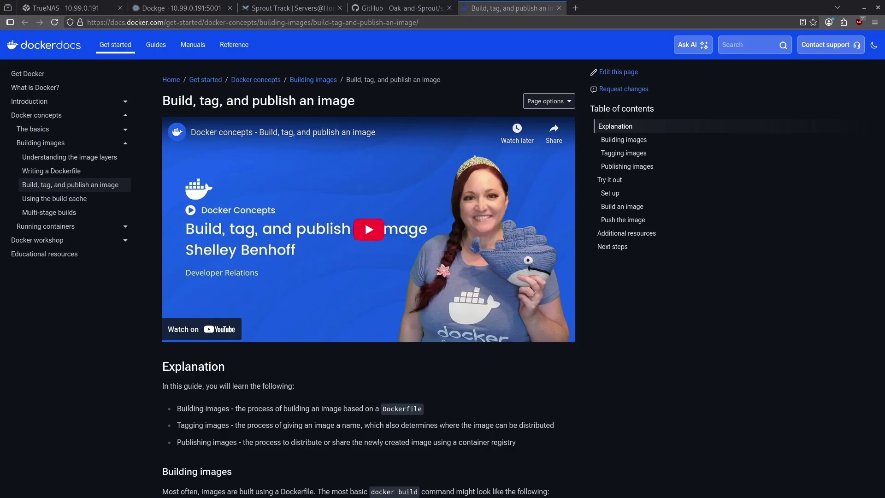
# Examine the build section and image name in the docker-compose.yml file of the sprout-track GitHub repository.
pyautogui.hotkey('ctrl', 'shift', 'Tab')
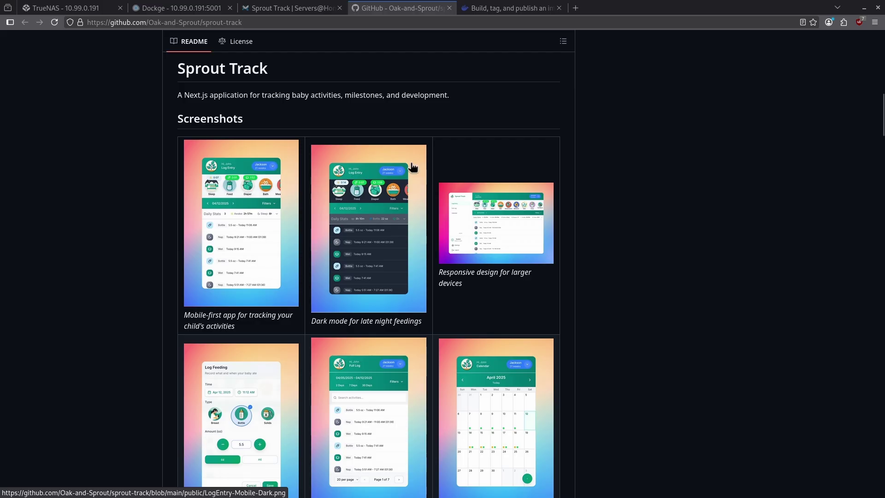
pyautogui.scroll(12, 367, 166)
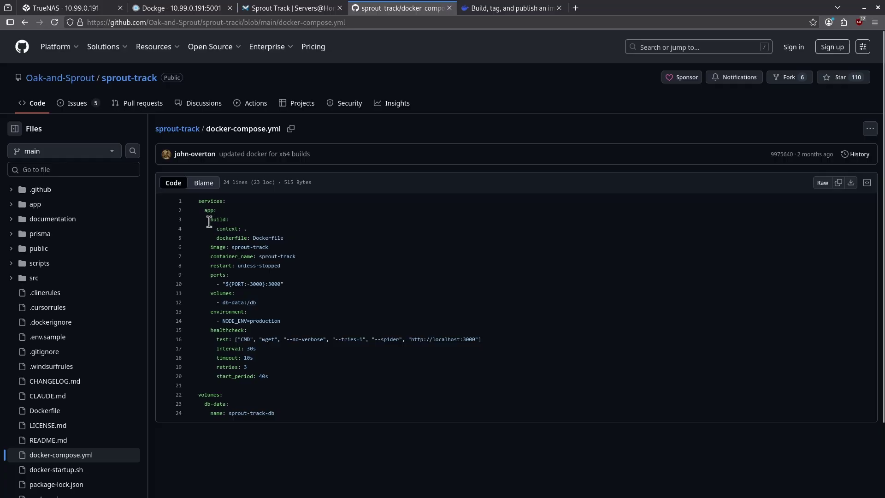
pyautogui.moveTo(209, 220)
pyautogui.mouseDown()
pyautogui.moveTo(285, 238)
pyautogui.moveTo(256, 237)
pyautogui.moveTo(202, 213)
pyautogui.moveTo(223, 226)
pyautogui.moveTo(215, 214)
pyautogui.mouseUp()
pyautogui.click(255, 229)
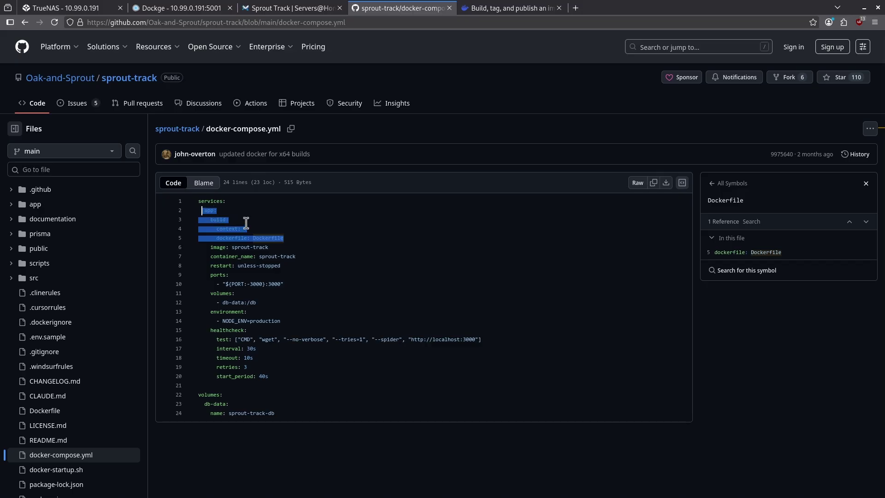
pyautogui.click(279, 247)
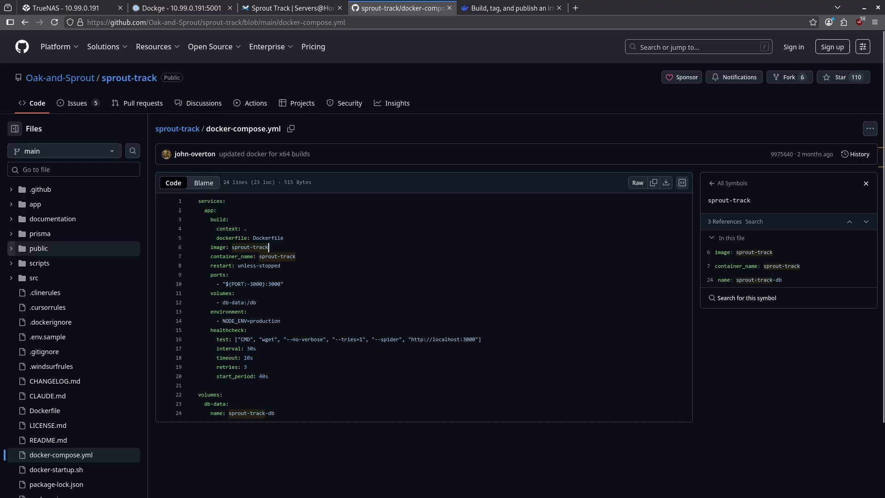
# Switch to TrueNAS, open its system shell and raise the shell's font size to the maximum.
pyautogui.hotkey('ctrl', 'shift', 'Tab')
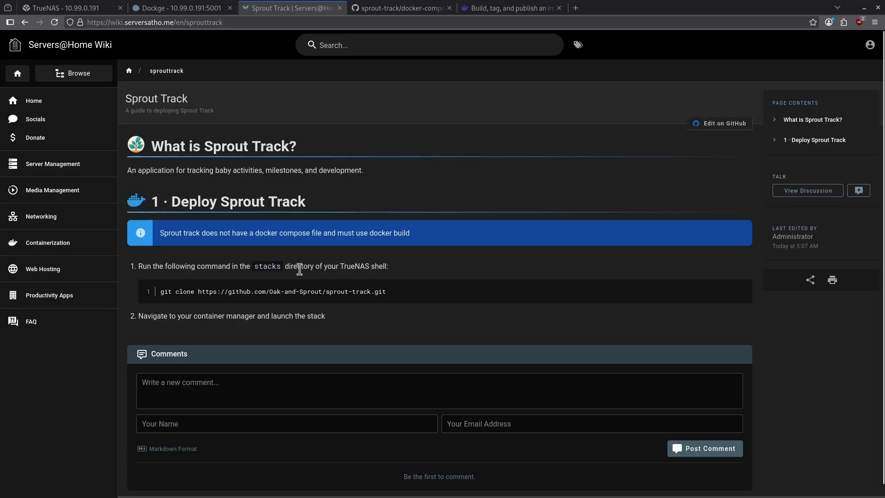
pyautogui.hotkey('ctrl', '1')
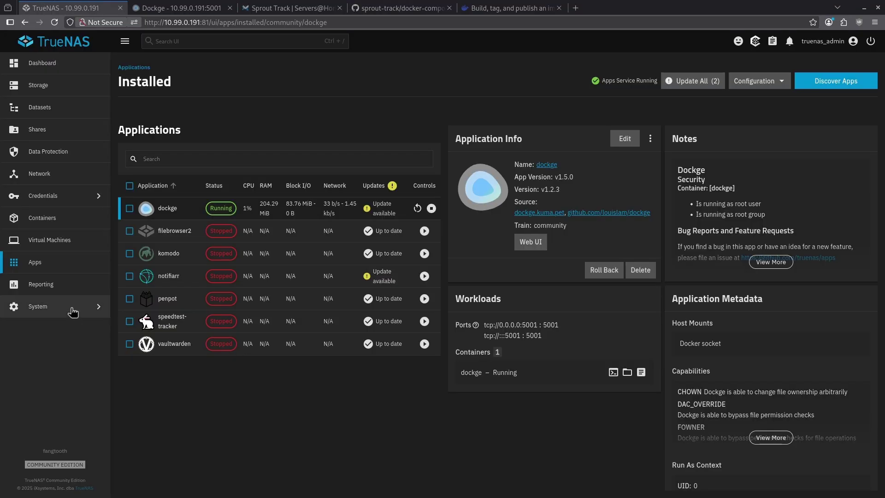
pyautogui.click(73, 313)
pyautogui.click(182, 186)
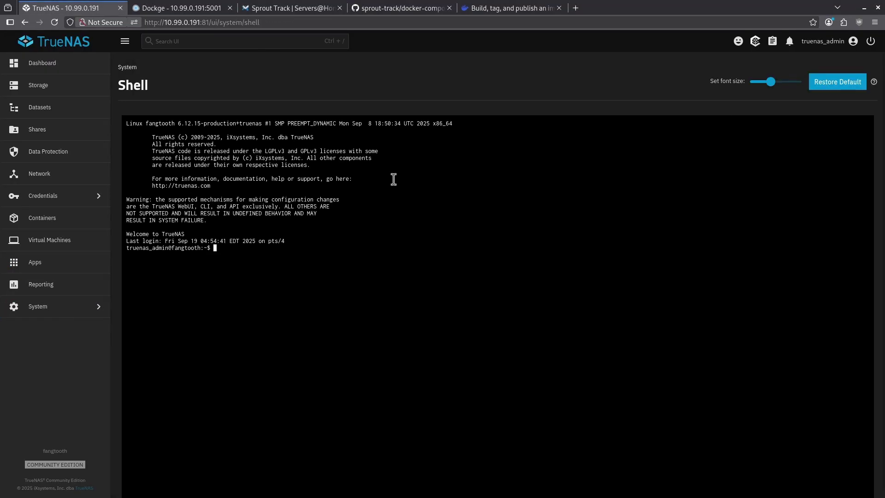
pyautogui.moveTo(779, 85); pyautogui.dragTo(802, 83)
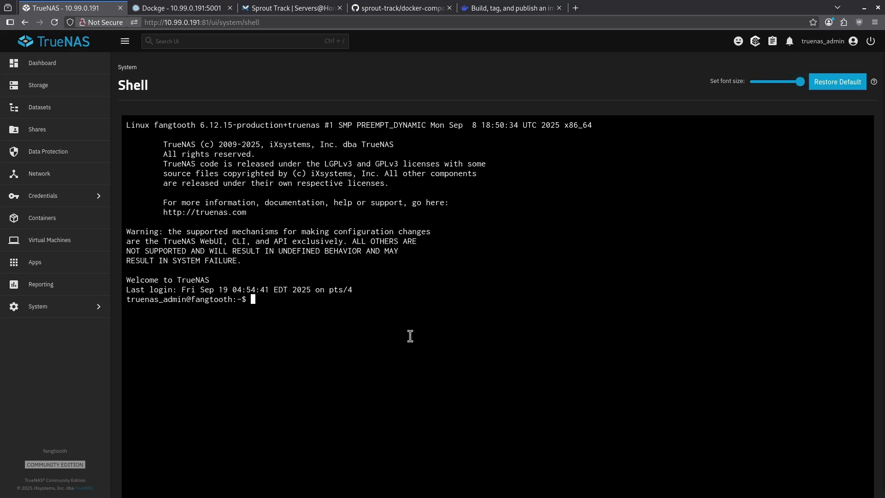
# Become root with sudo su, change to /mnt/tank/stacks and list the directory with ls -l.
pyautogui.write('sudo su')
pyautogui.press('Return')
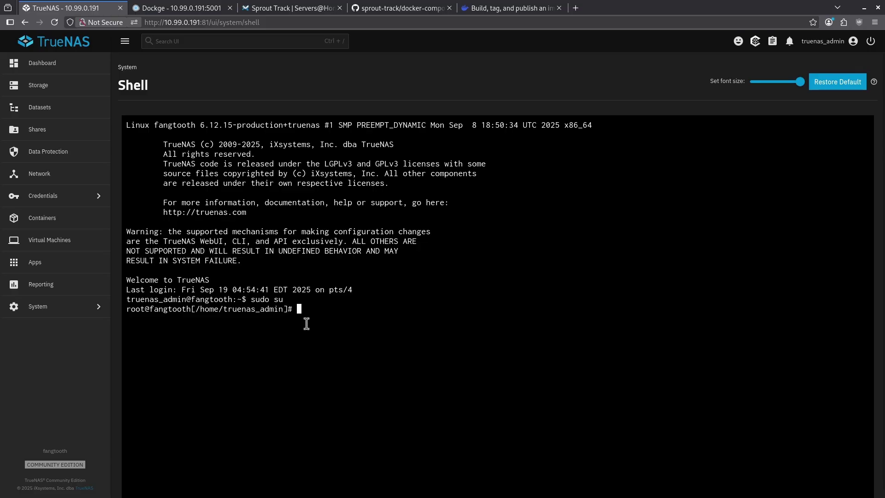
pyautogui.write('cd /mnt/tank/stacks')
pyautogui.press('Return')
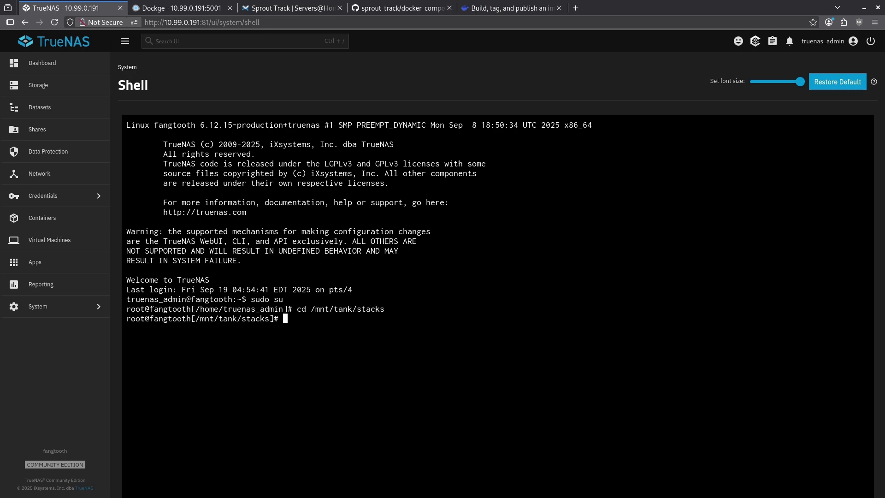
pyautogui.write('ls -l')
pyautogui.press('Return')
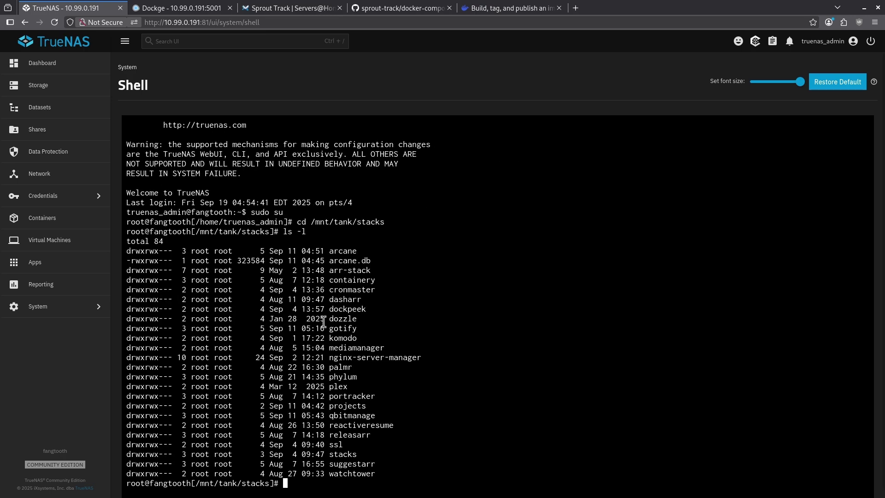
# Copy the git clone command from the Sprout Track wiki guide and run it in the TrueNAS shell's stacks directory.
pyautogui.click(256, 12)
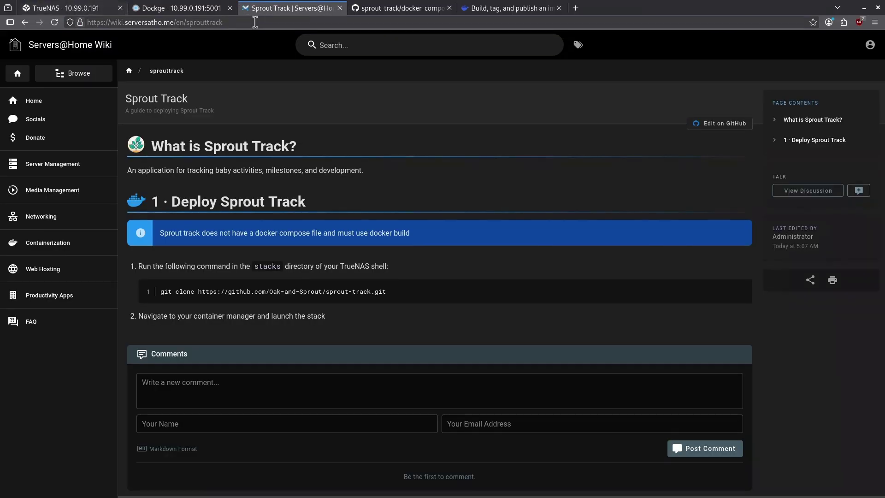
pyautogui.click(738, 293)
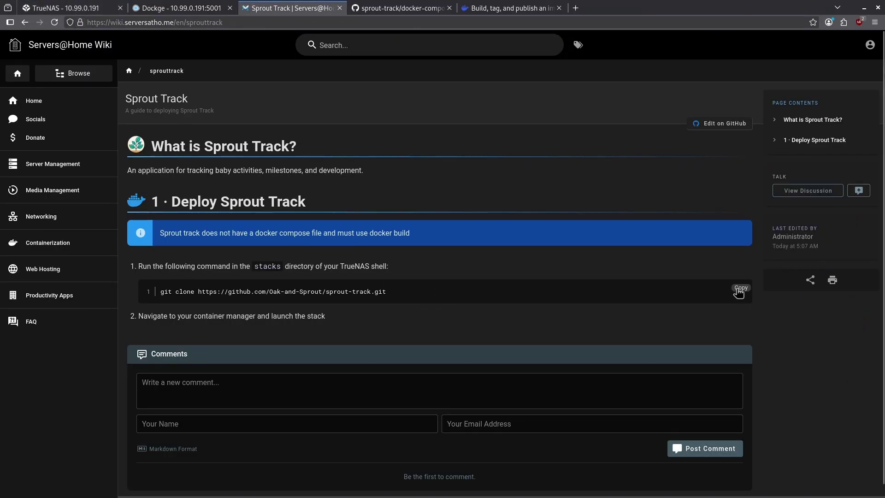
pyautogui.click(97, 12)
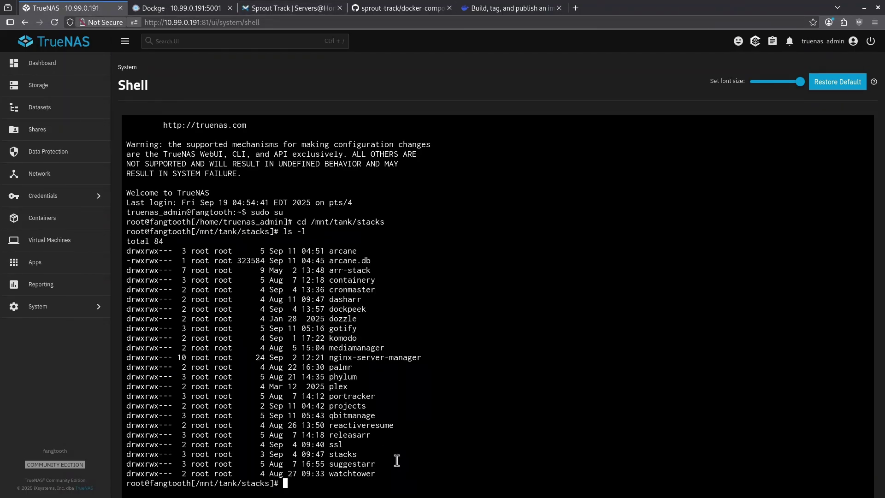
pyautogui.hotkey('ctrl', 'v')
pyautogui.press('Return')
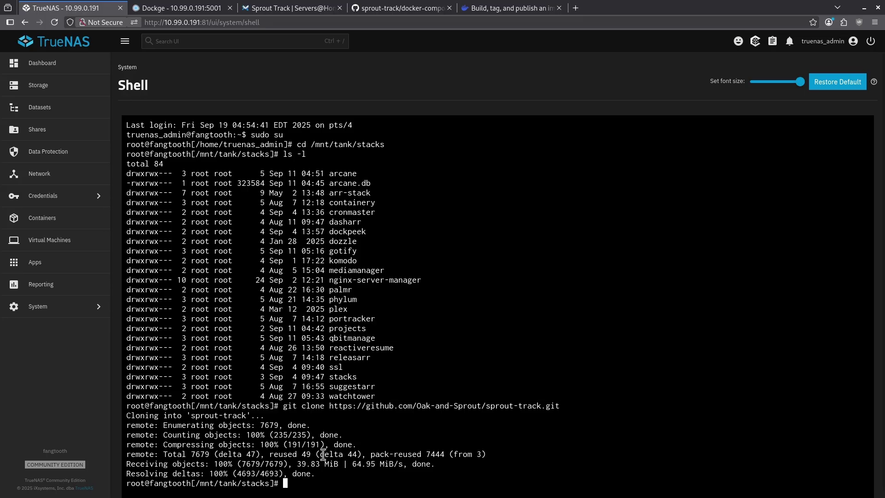
# List the stacks directory with ls -l and check the entry for the cloned sprout-track folder.
pyautogui.write('ls -l')
pyautogui.press('Return')
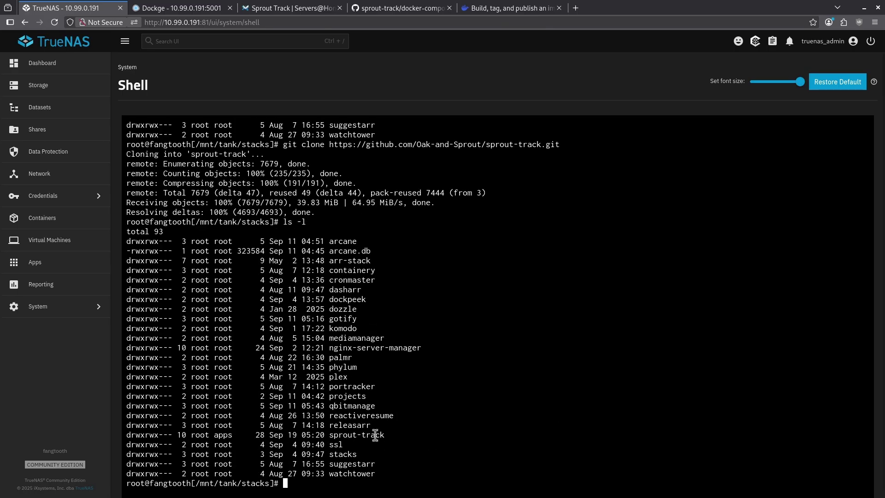
pyautogui.moveTo(385, 434); pyautogui.dragTo(125, 435)
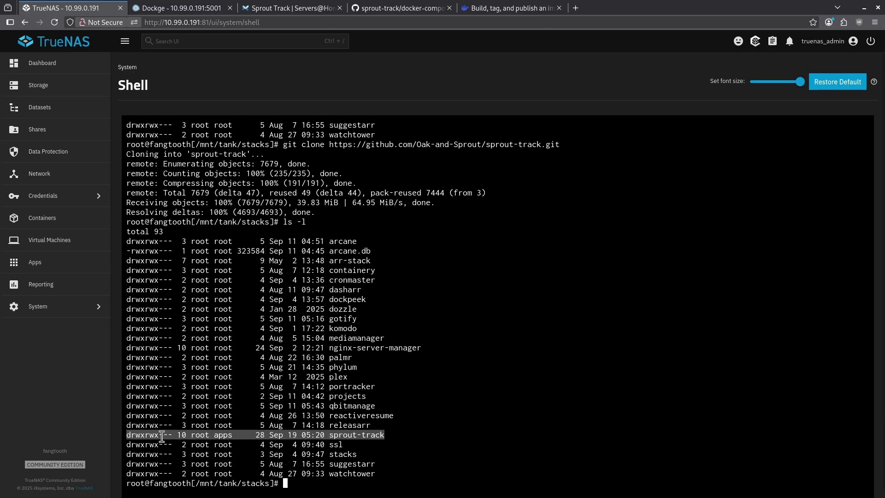
# Switch to Dockge and open the sprout-track stack for editing.
pyautogui.click(207, 7)
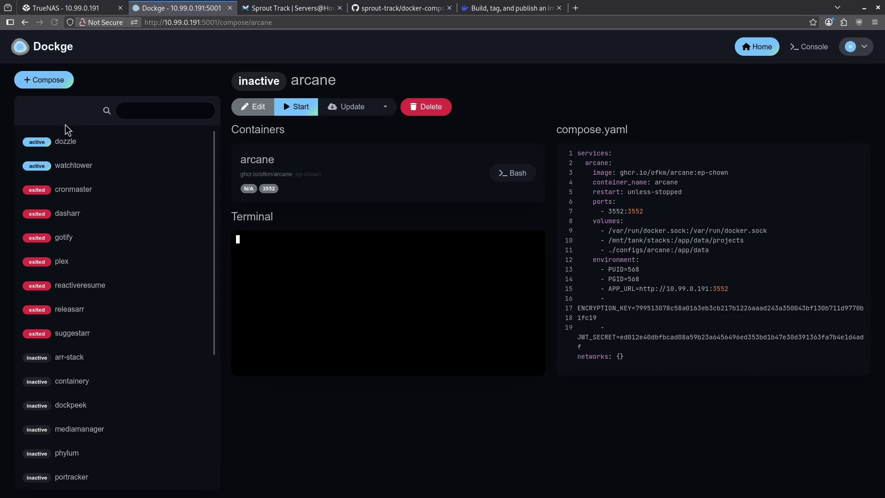
pyautogui.scroll(-4, 64, 414)
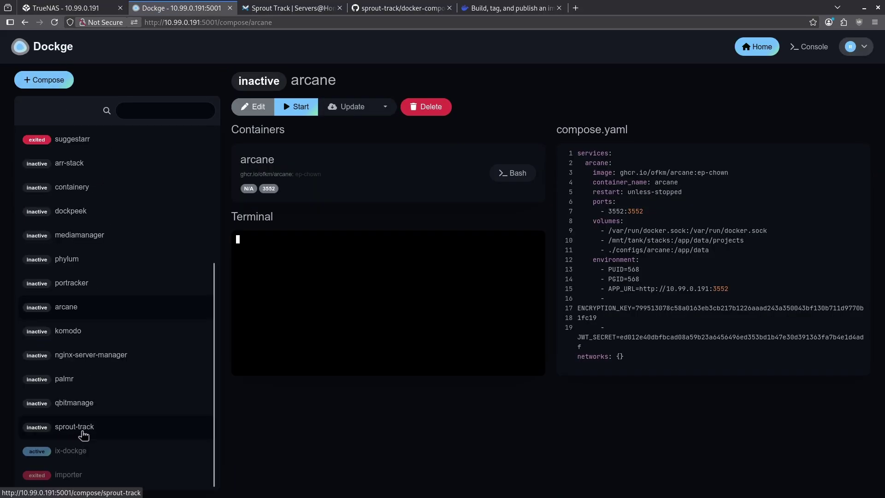
pyautogui.click(79, 435)
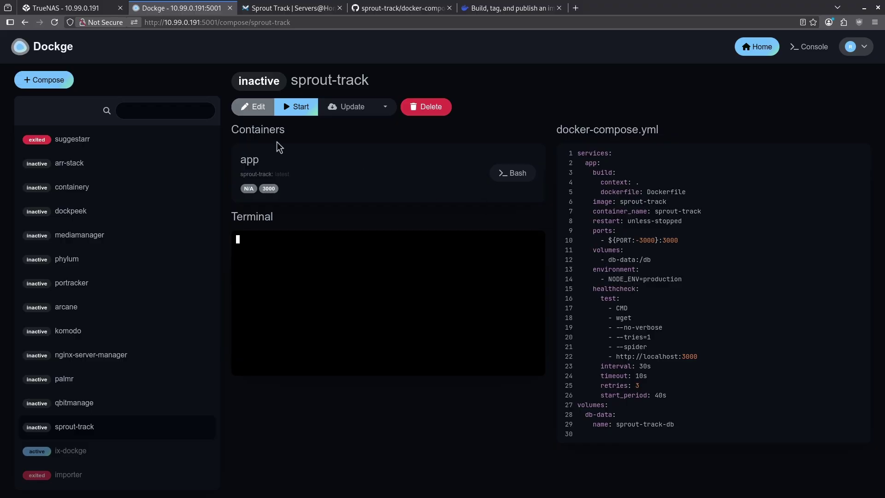
pyautogui.click(253, 107)
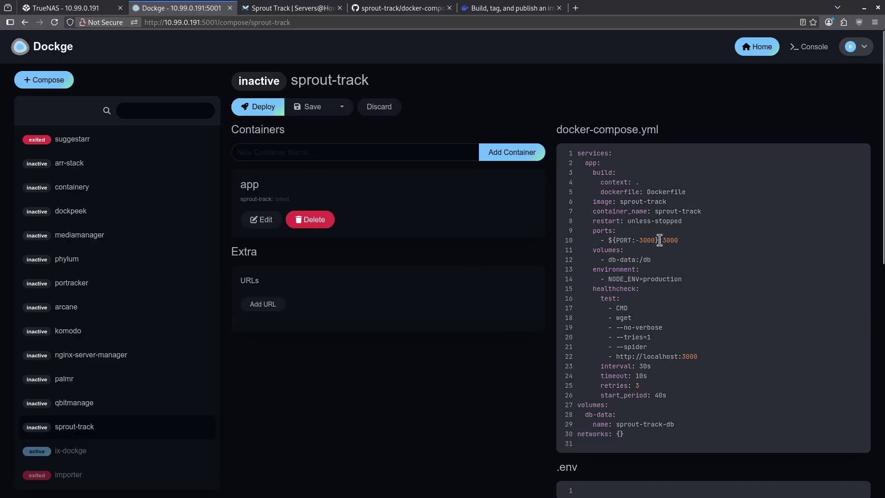
# Set the app's host port to 3005 and the /db volume's host path to /mnt/tank/configs/sprouttrack, and deploy the stack.
pyautogui.moveTo(659, 240); pyautogui.dragTo(606, 240)
pyautogui.write('3005')
pyautogui.moveTo(607, 260); pyautogui.dragTo(635, 259)
pyautogui.hotkey('ctrl', 'v')
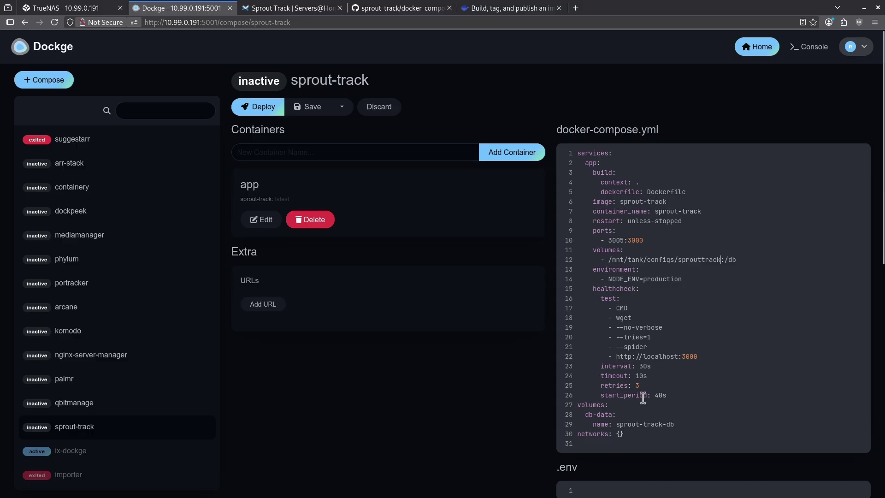
pyautogui.click(263, 107)
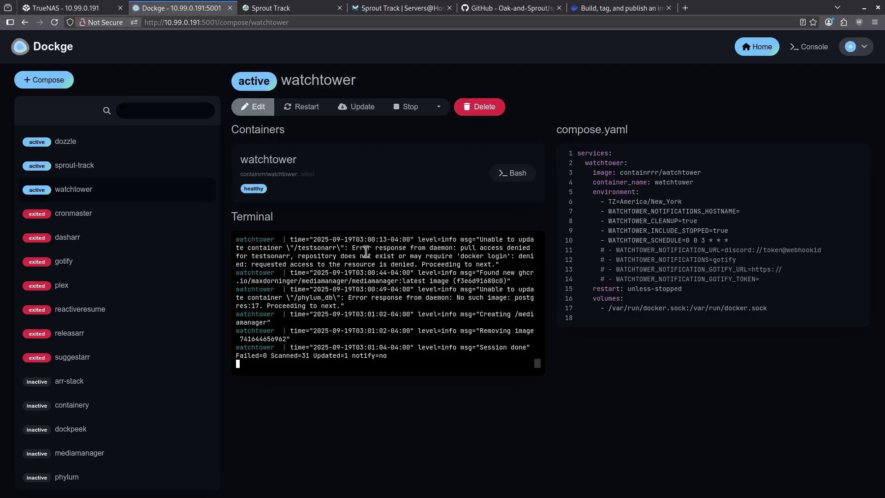
# Return to the Sprout Track wiki guide to review its deployment instructions.
pyautogui.click(373, 8)
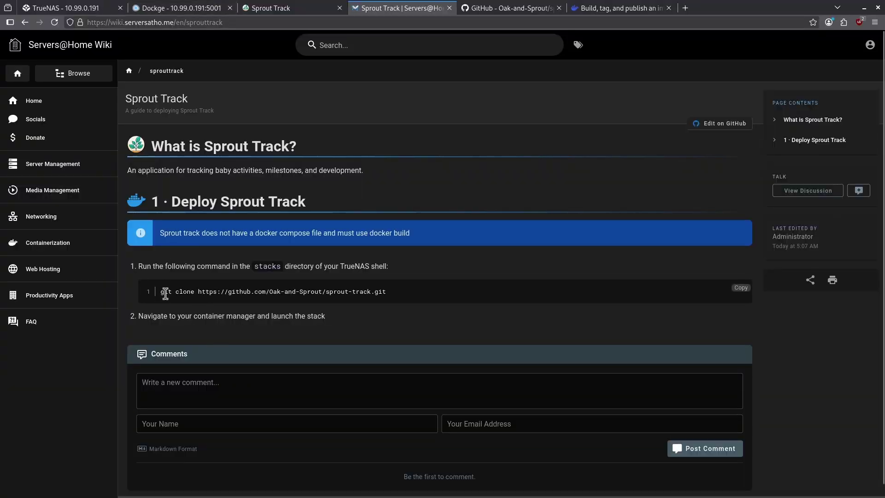